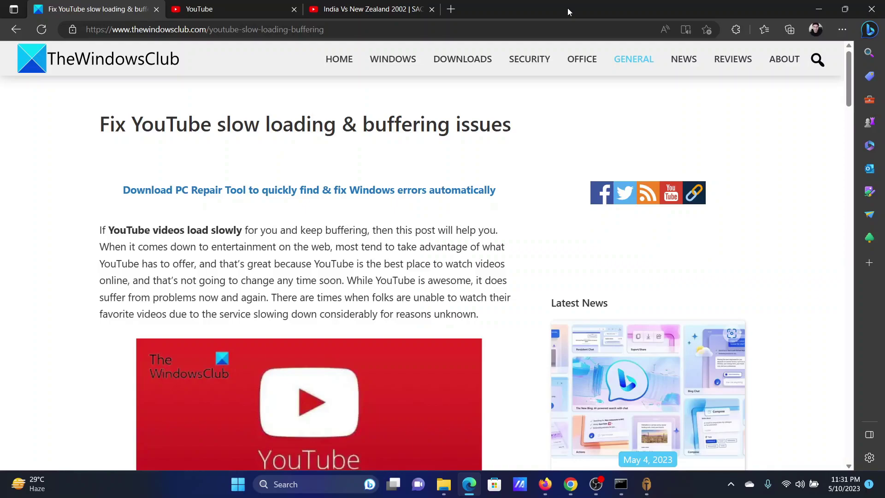
Step: Scroll to the five-tip list and select the first tip, 'Change the YouTube URL'
{"action": "scroll", "coordinate": [330, 277], "scroll_direction": "down", "scroll_amount": 10}
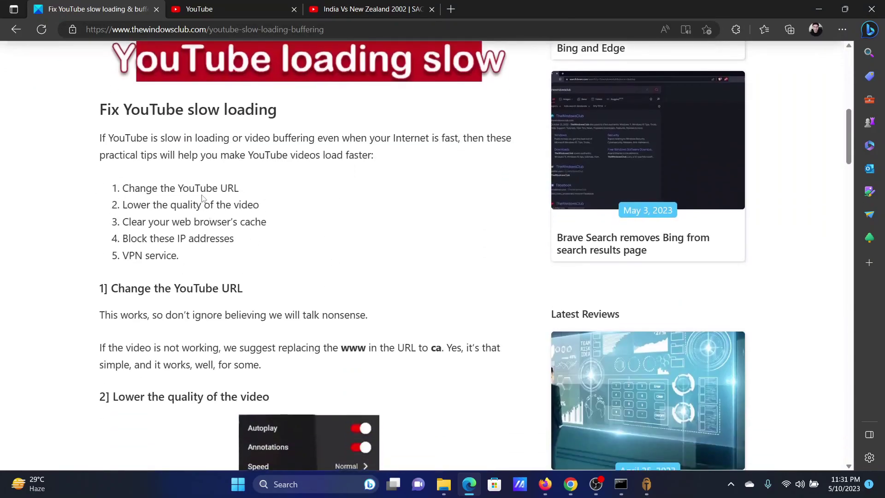
{"action": "left_click_drag", "start_coordinate": [134, 192], "coordinate": [227, 190]}
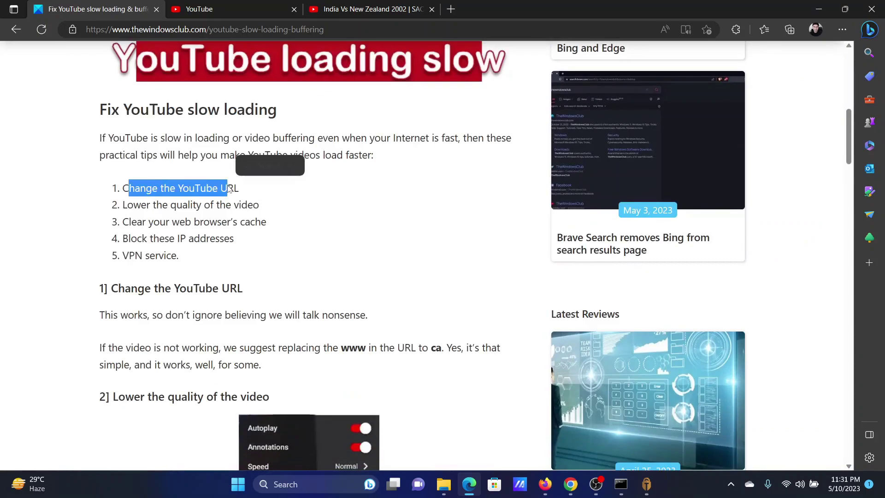
{"action": "left_click", "coordinate": [217, 17]}
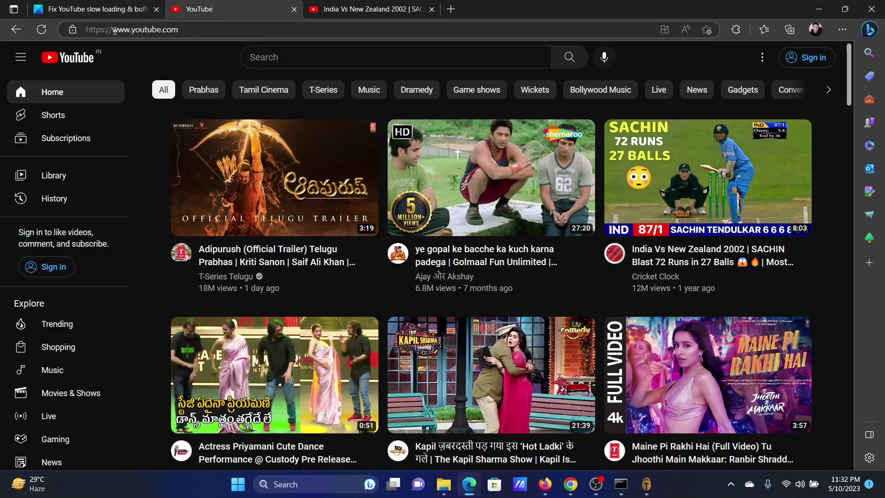
{"action": "left_click_drag", "start_coordinate": [115, 31], "coordinate": [65, 33]}
{"action": "type", "text": "ca"}
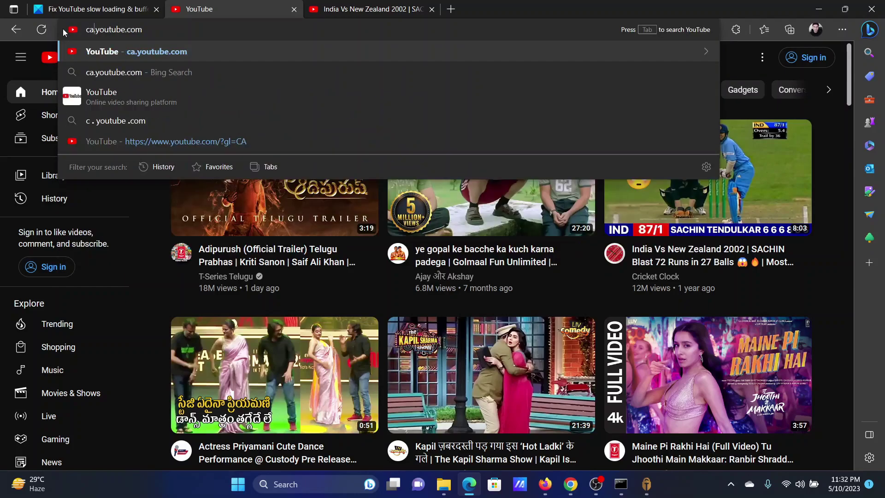
{"action": "key", "text": "Return"}
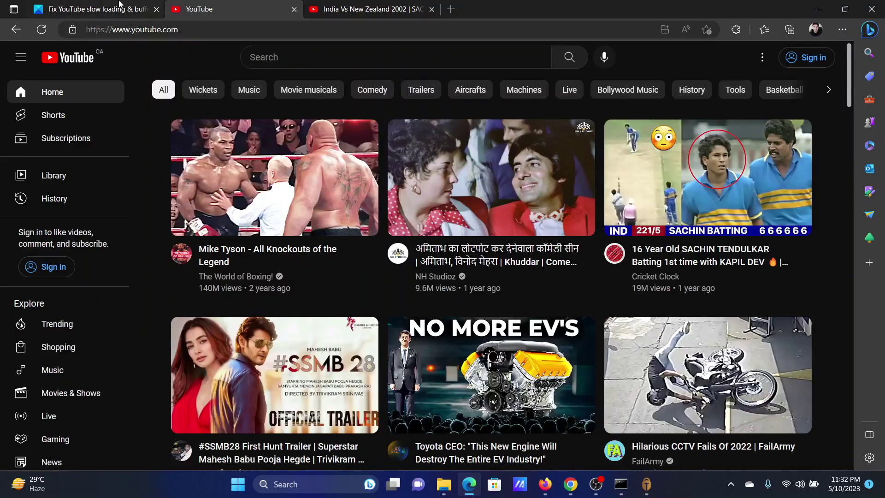
Step: Mark the lower-quality tip, then set the India Vs New Zealand 2002 video to 480p
{"action": "left_click", "coordinate": [83, 6]}
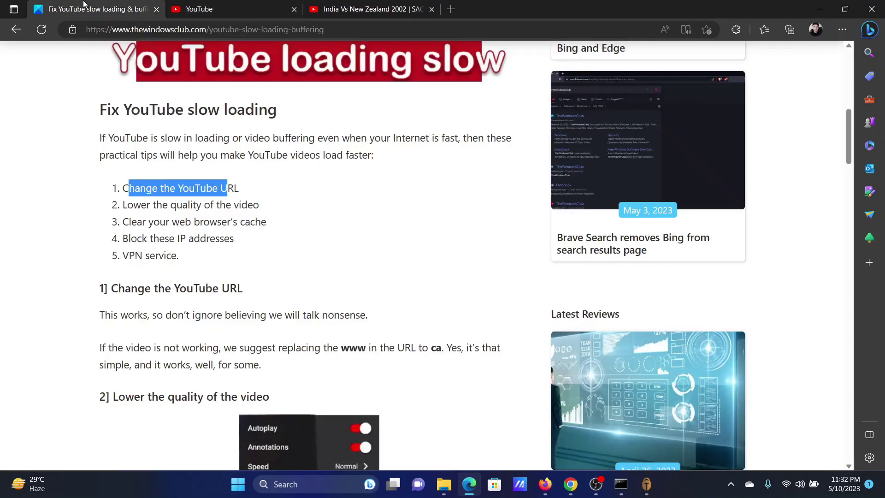
{"action": "left_click_drag", "start_coordinate": [131, 205], "coordinate": [256, 203]}
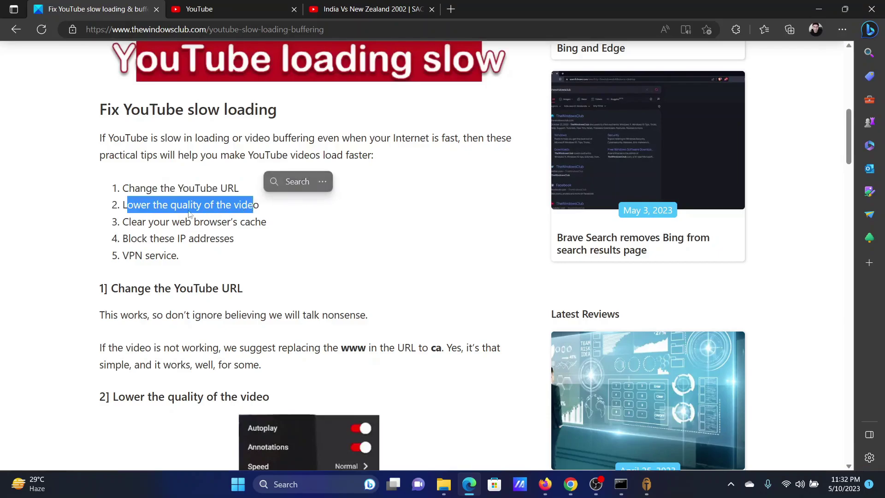
{"action": "left_click", "coordinate": [391, 9]}
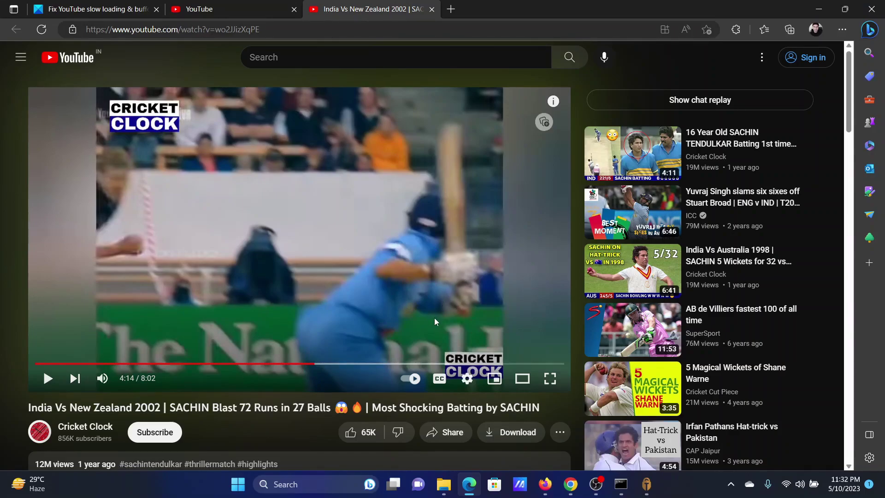
{"action": "left_click", "coordinate": [467, 380]}
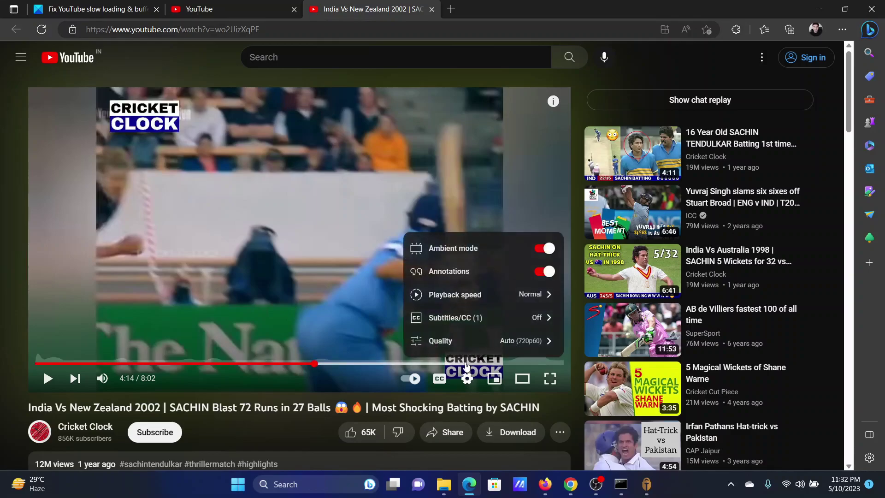
{"action": "left_click", "coordinate": [480, 343]}
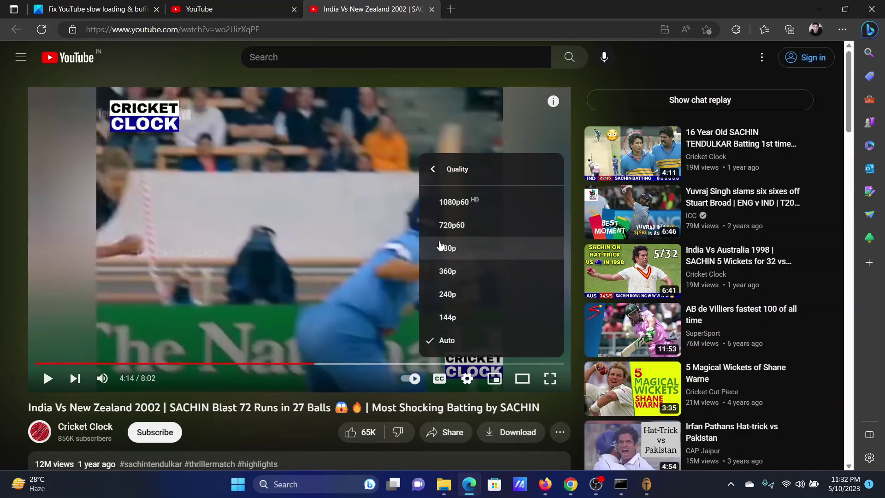
{"action": "left_click", "coordinate": [452, 249]}
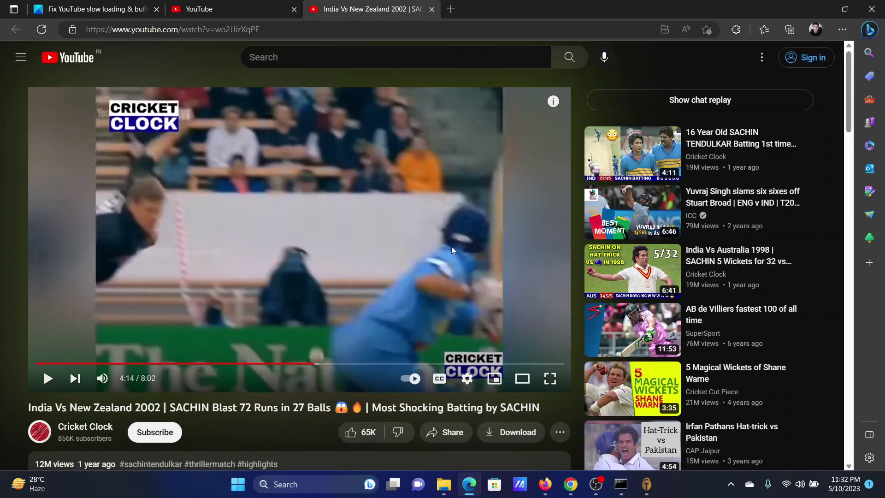
Step: Mark the article's third tip about clearing the browser cache
{"action": "left_click", "coordinate": [93, 9]}
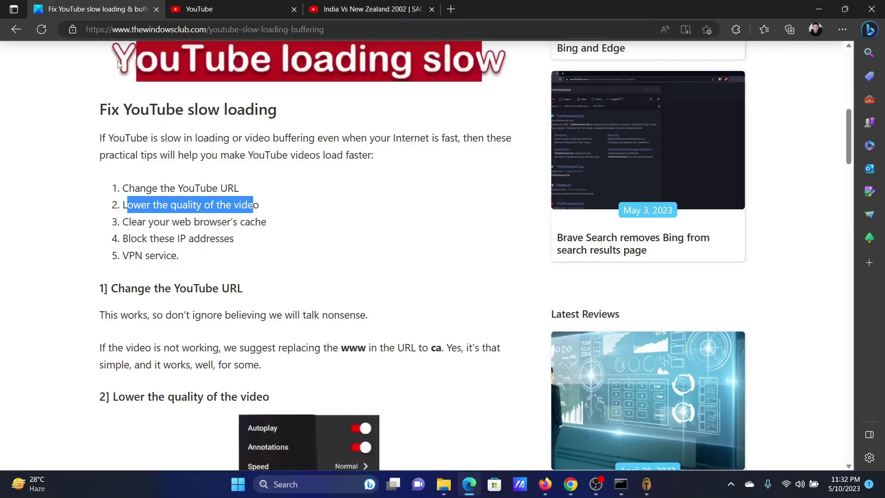
{"action": "left_click_drag", "start_coordinate": [135, 224], "coordinate": [255, 225]}
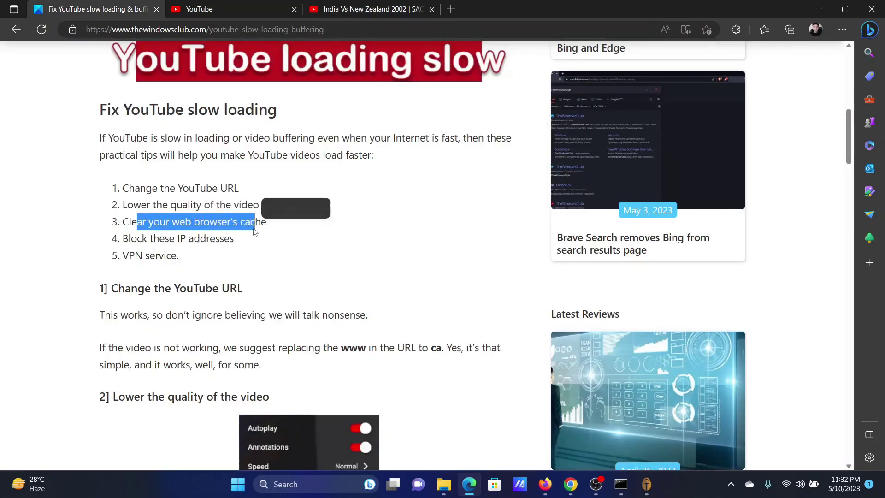
{"action": "left_click", "coordinate": [300, 261]}
Step: Clear Edge's cached images and files for the last hour from History
{"action": "left_click", "coordinate": [840, 29]}
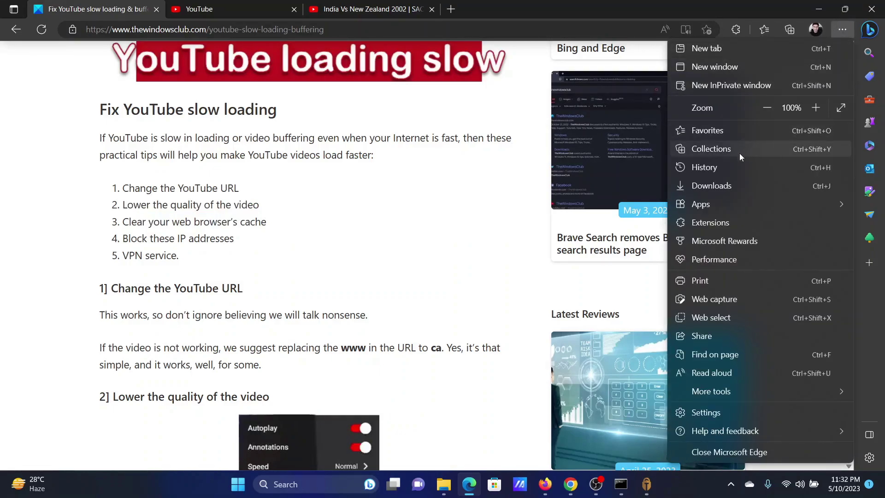
{"action": "left_click", "coordinate": [737, 167]}
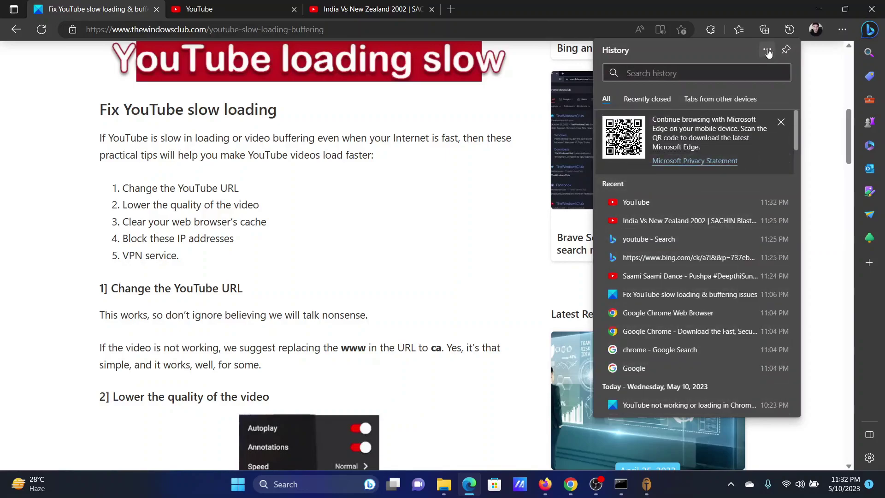
{"action": "left_click", "coordinate": [768, 49]}
{"action": "left_click", "coordinate": [699, 86]}
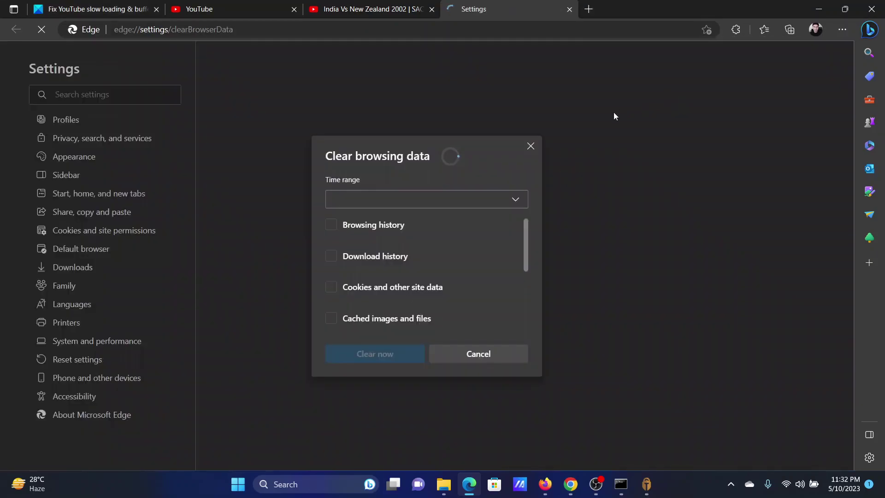
{"action": "left_click", "coordinate": [434, 199]}
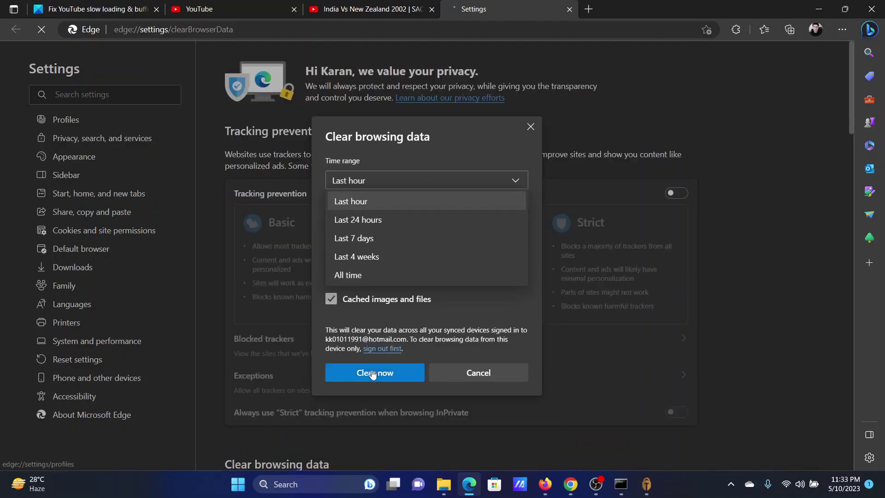
{"action": "left_click", "coordinate": [372, 369]}
{"action": "key", "text": "alt+Tab"}
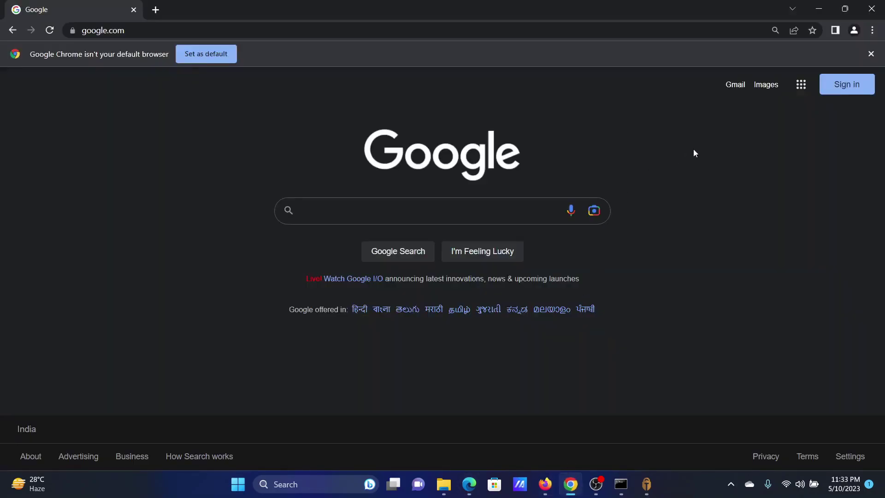
Step: Clear Chrome's browsing history, cookies and cached files for All time
{"action": "left_click", "coordinate": [873, 30]}
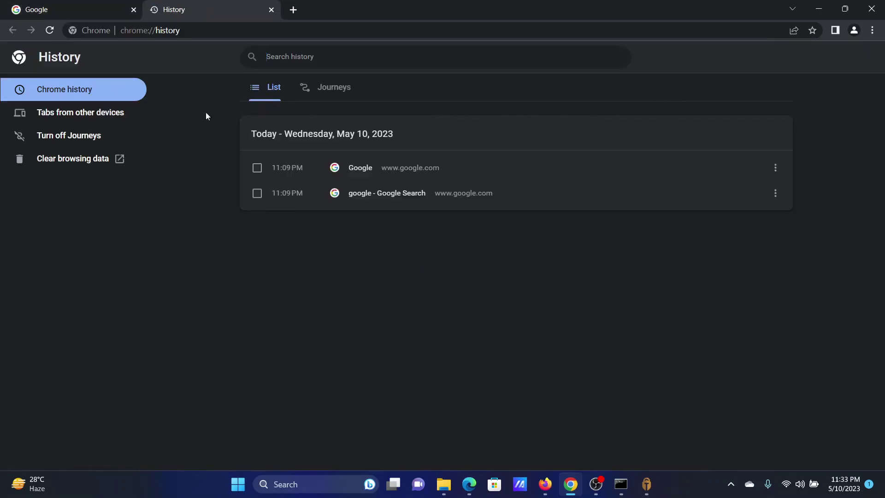
{"action": "left_click", "coordinate": [80, 160]}
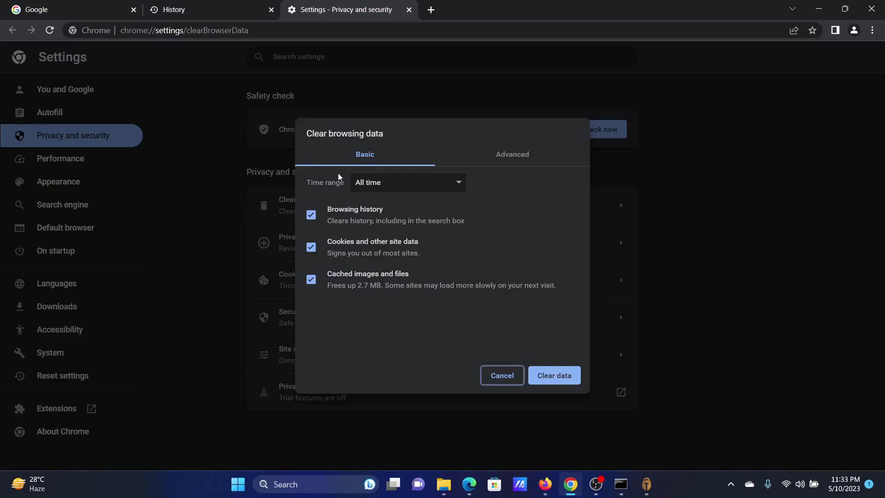
{"action": "left_click", "coordinate": [369, 182]}
{"action": "left_click", "coordinate": [382, 230]}
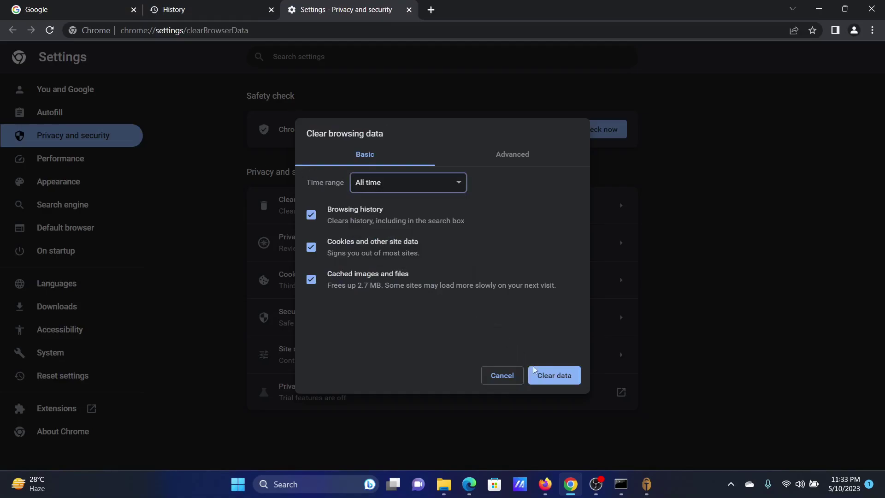
{"action": "left_click", "coordinate": [545, 374]}
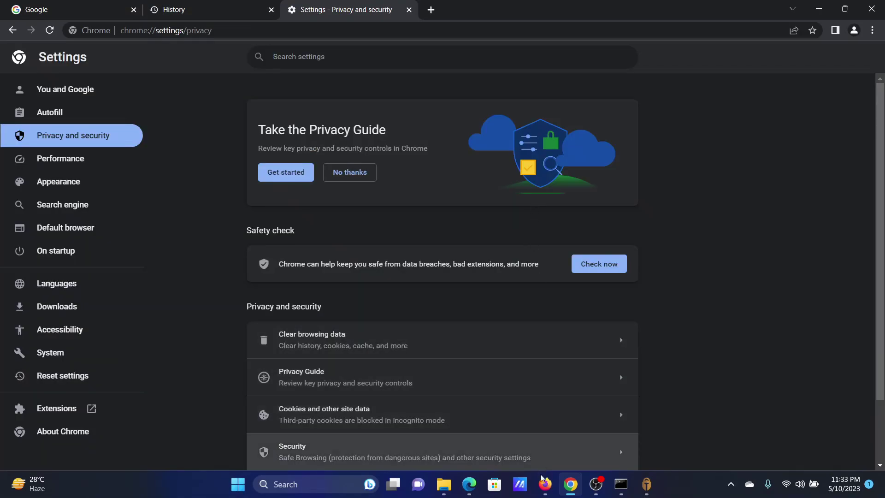
{"action": "left_click", "coordinate": [543, 480]}
Step: Clear Firefox's recent history, cookies and cache with the time range set to Everything
{"action": "left_click", "coordinate": [871, 38]}
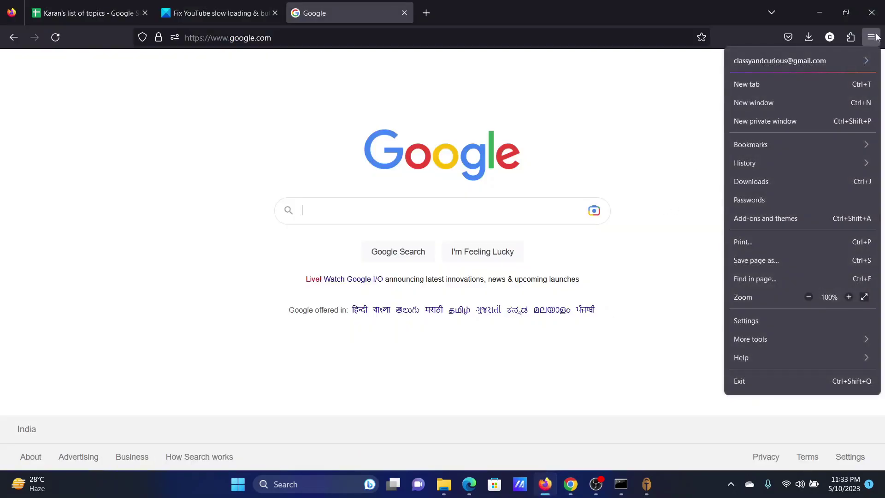
{"action": "left_click", "coordinate": [803, 160]}
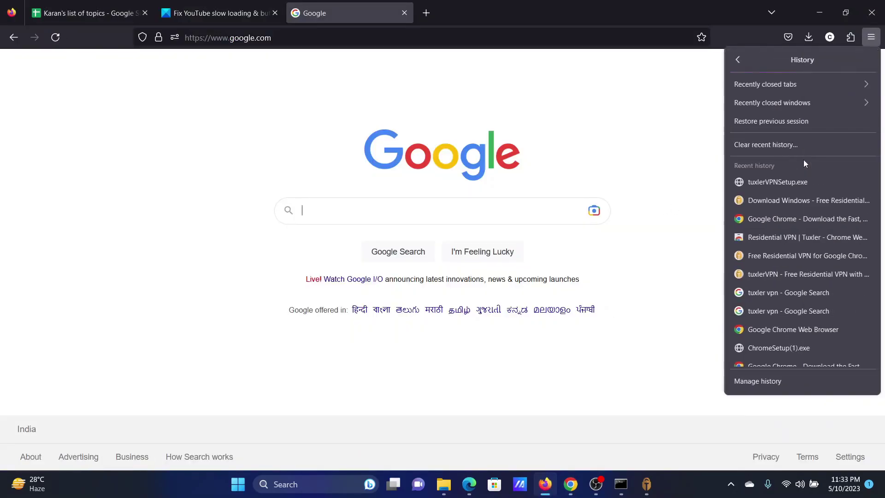
{"action": "left_click", "coordinate": [768, 148]}
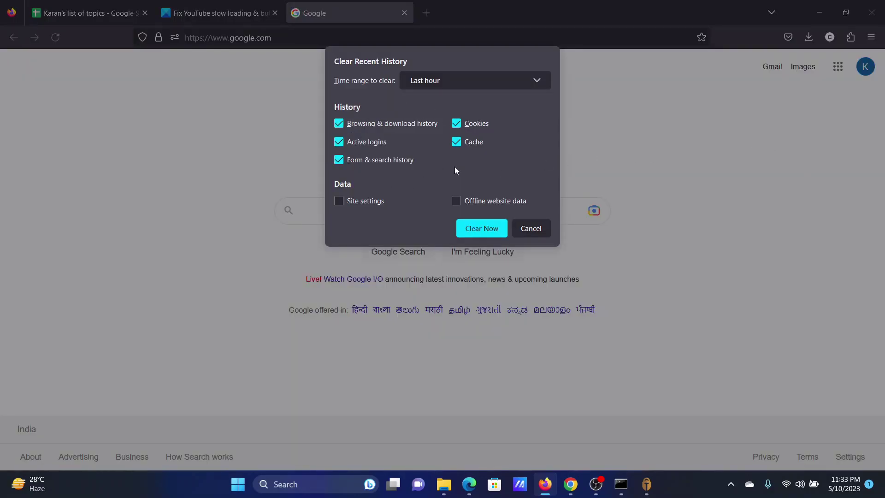
{"action": "left_click", "coordinate": [471, 80]}
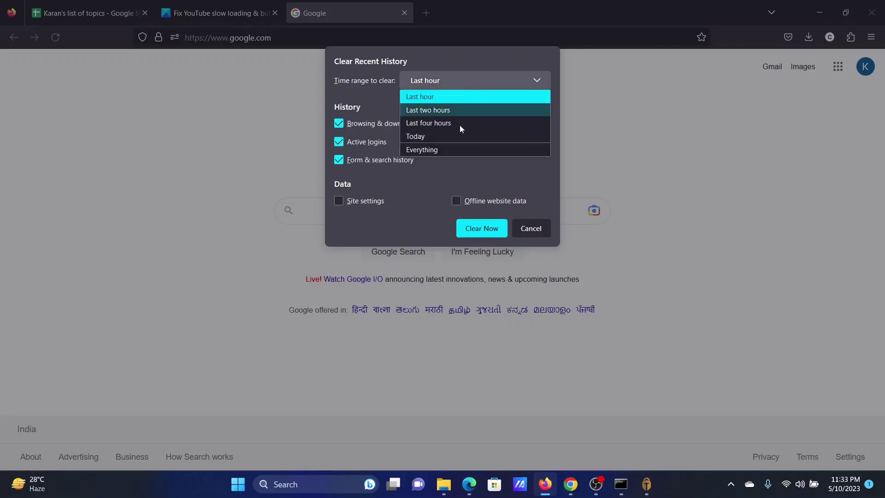
{"action": "left_click", "coordinate": [458, 153]}
{"action": "left_click", "coordinate": [481, 282]}
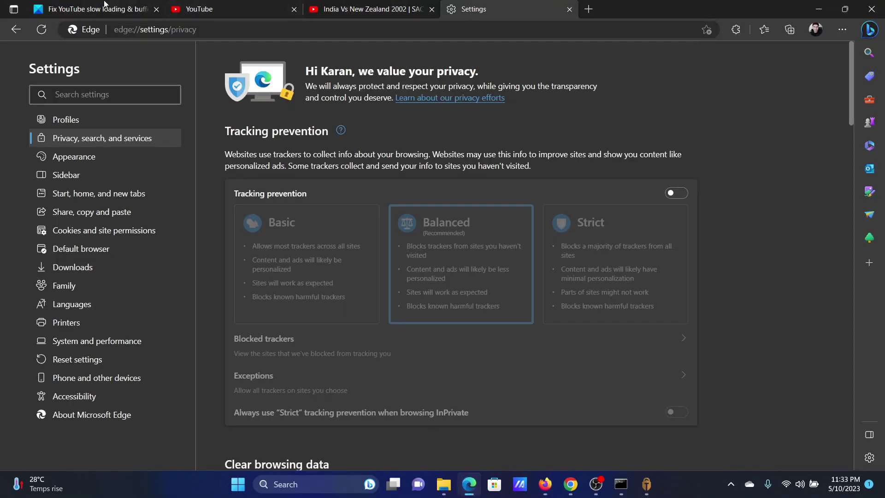
Step: Mark the article's 'Block these IP addresses' tip
{"action": "left_click", "coordinate": [106, 8]}
{"action": "left_click_drag", "start_coordinate": [127, 238], "coordinate": [233, 240]}
{"action": "left_click", "coordinate": [293, 286]}
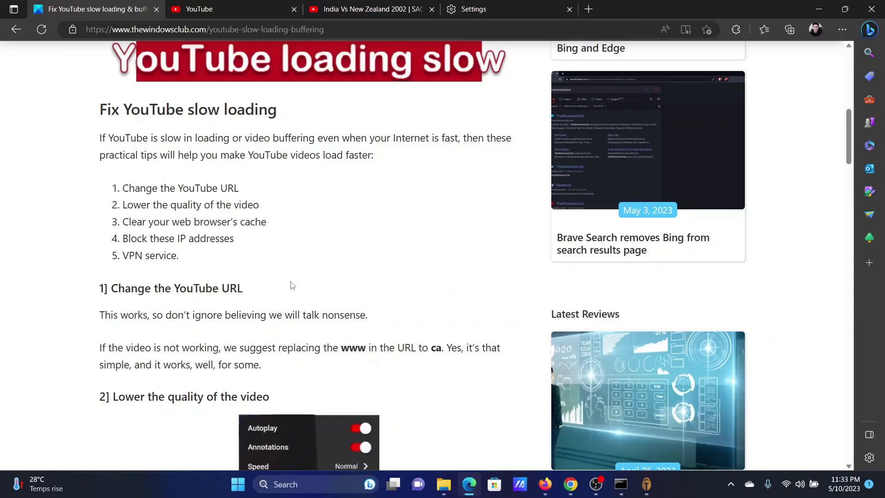
Step: Launch Command Prompt as administrator via Windows Search 'comm', then return to the article
{"action": "left_click", "coordinate": [299, 485]}
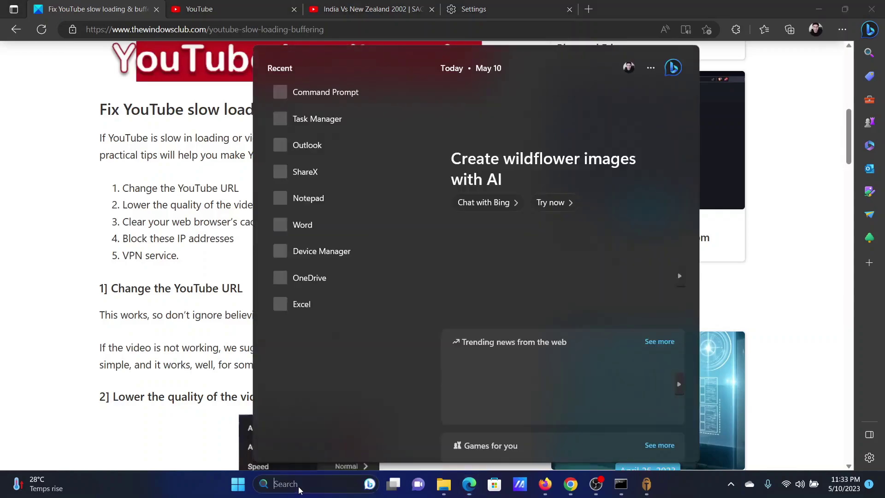
{"action": "type", "text": "comm"}
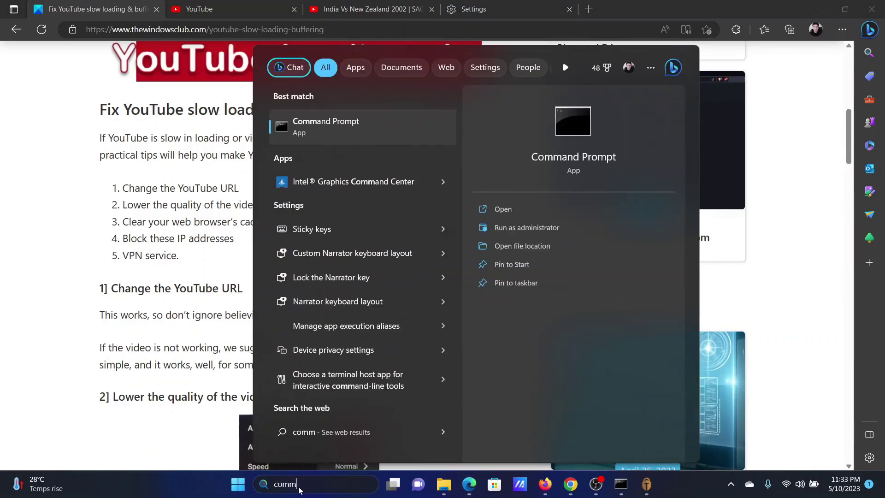
{"action": "left_click", "coordinate": [520, 228]}
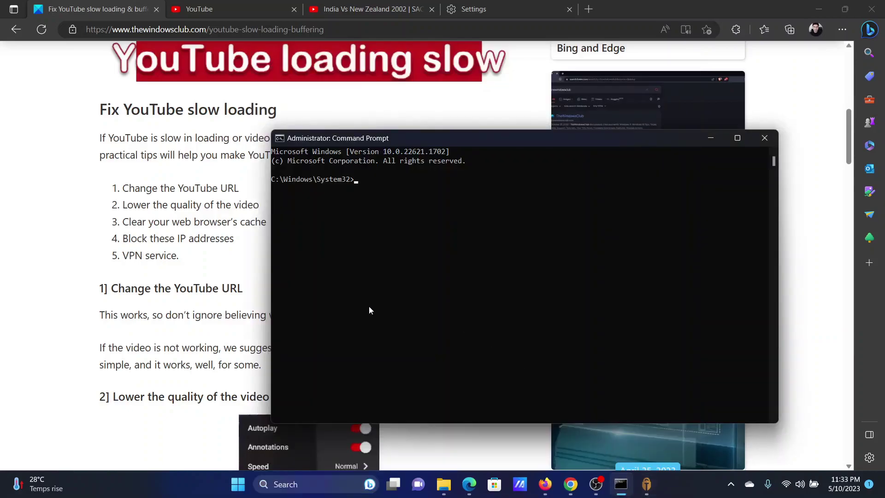
{"action": "left_click", "coordinate": [235, 328]}
{"action": "scroll", "coordinate": [234, 328], "scroll_direction": "down", "scroll_amount": 15}
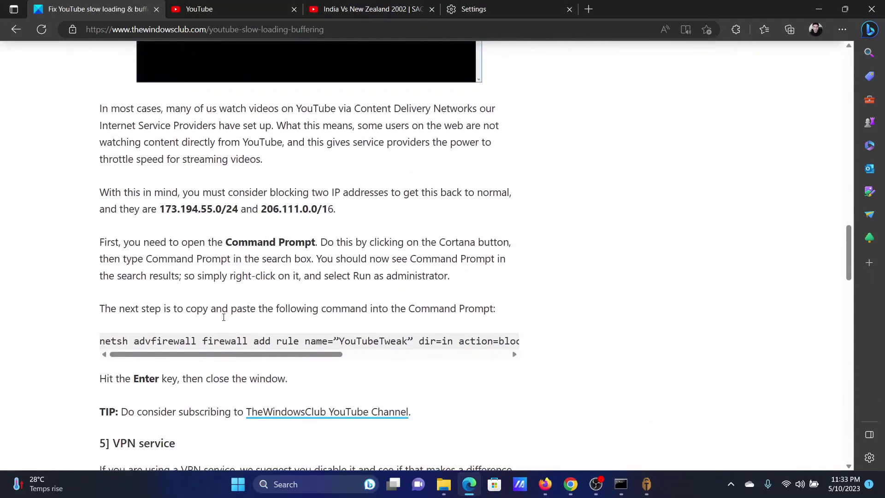
Step: Run the article's netsh 'YouTubeTweak' rule blocking 173.194.55.0/24 and 206.111.0.0/16
{"action": "triple_click", "coordinate": [210, 340]}
{"action": "right_click", "coordinate": [210, 340]}
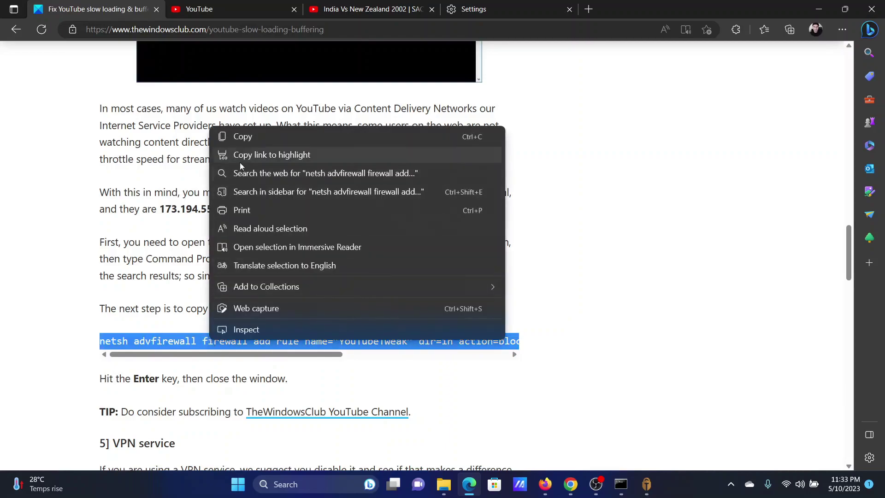
{"action": "left_click", "coordinate": [243, 137]}
{"action": "left_click", "coordinate": [621, 484]}
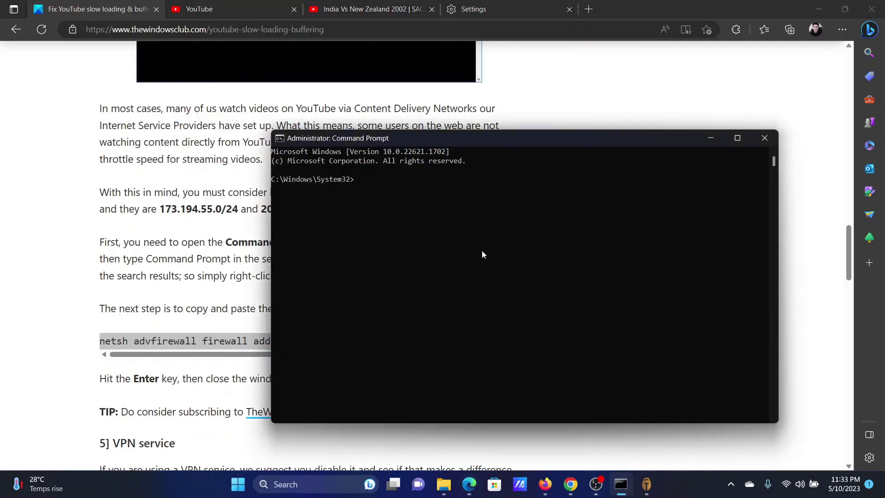
{"action": "key", "text": "ctrl+v"}
{"action": "key", "text": "Return"}
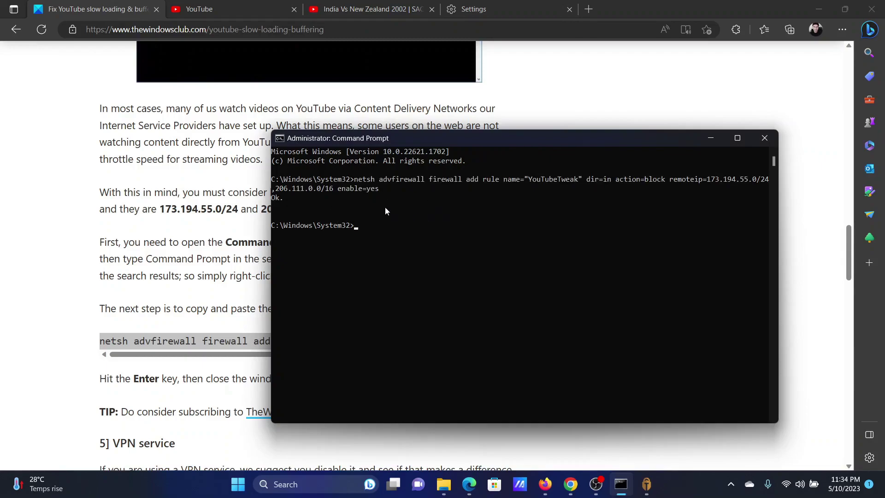
{"action": "key", "text": "Return"}
Step: Mark the article's VPN service advice paragraphs
{"action": "left_click", "coordinate": [209, 269]}
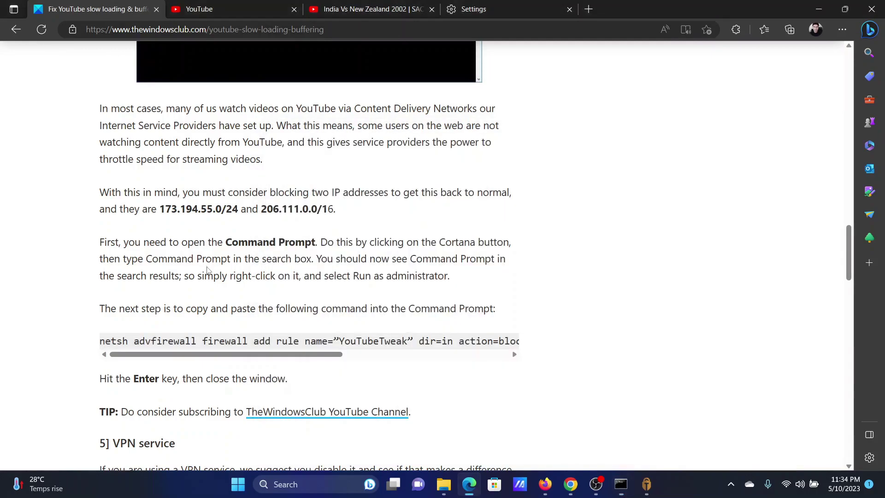
{"action": "scroll", "coordinate": [240, 339], "scroll_direction": "down", "scroll_amount": 5}
{"action": "left_click_drag", "start_coordinate": [113, 210], "coordinate": [337, 329]}
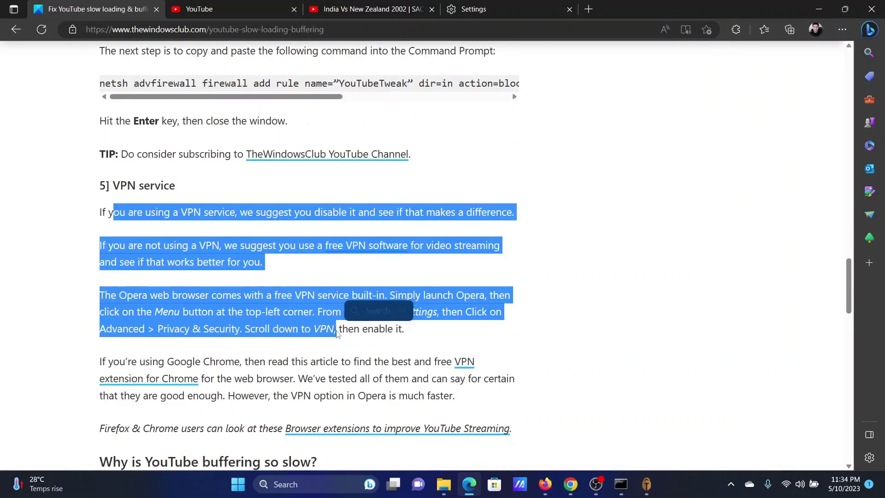
Step: Toggle Tuxler VPN on and back off to UNPROTECTED, then close its window
{"action": "left_click", "coordinate": [646, 483]}
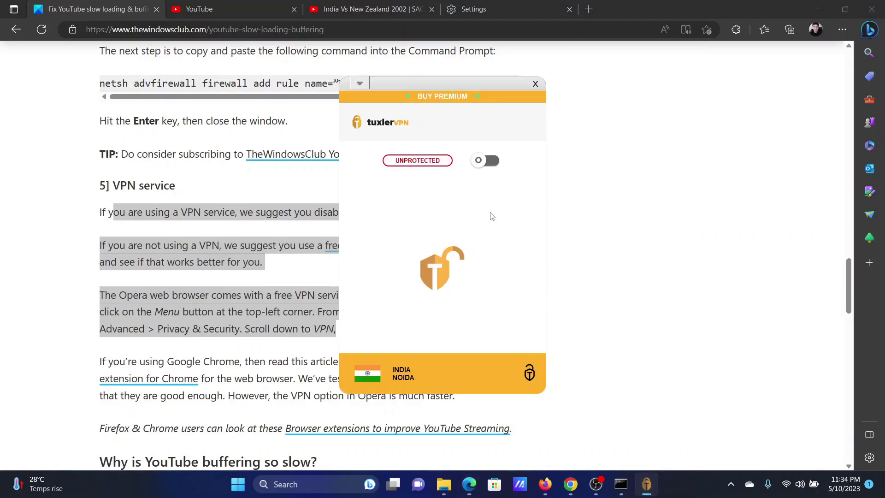
{"action": "left_click", "coordinate": [485, 160]}
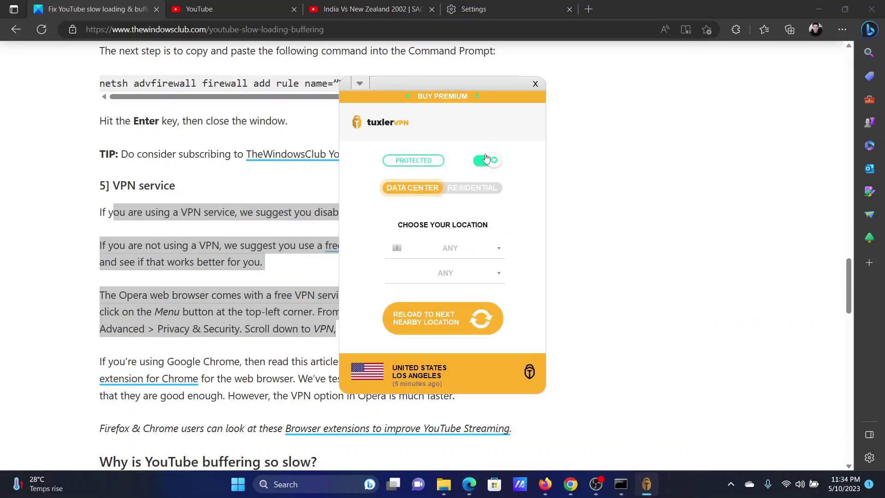
{"action": "left_click", "coordinate": [487, 160]}
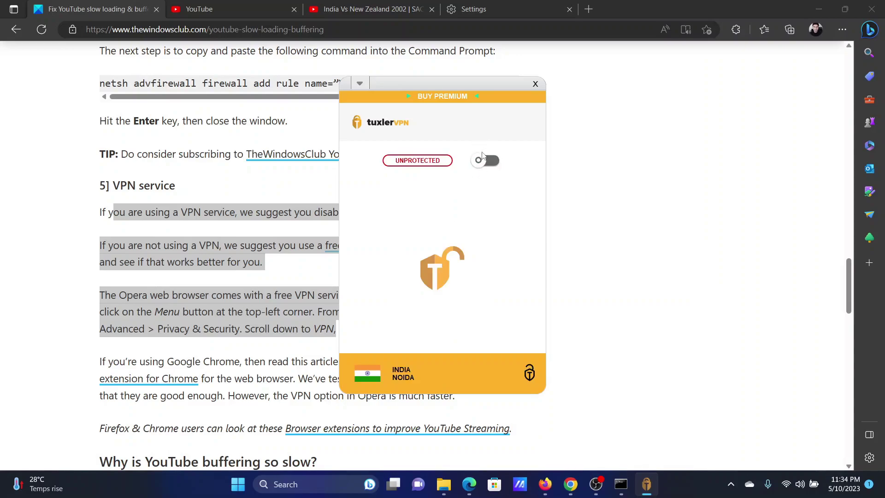
{"action": "left_click", "coordinate": [584, 166]}
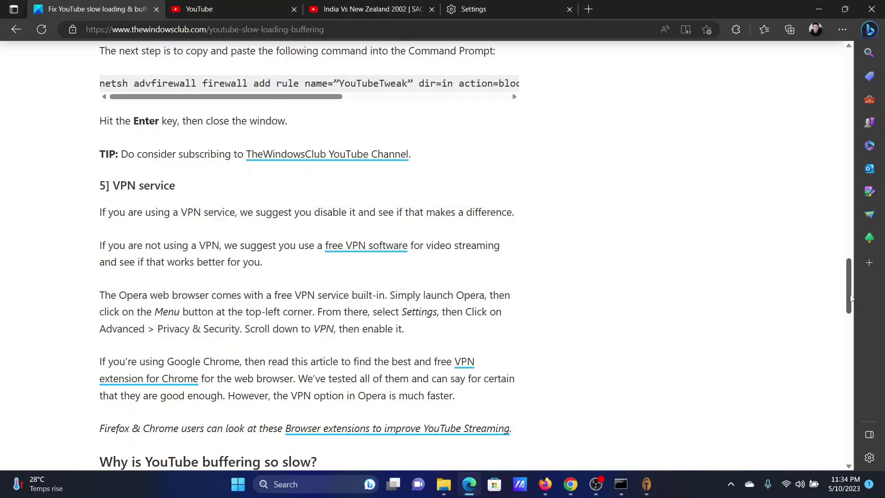
{"action": "left_click_drag", "start_coordinate": [851, 297], "coordinate": [852, 63]}
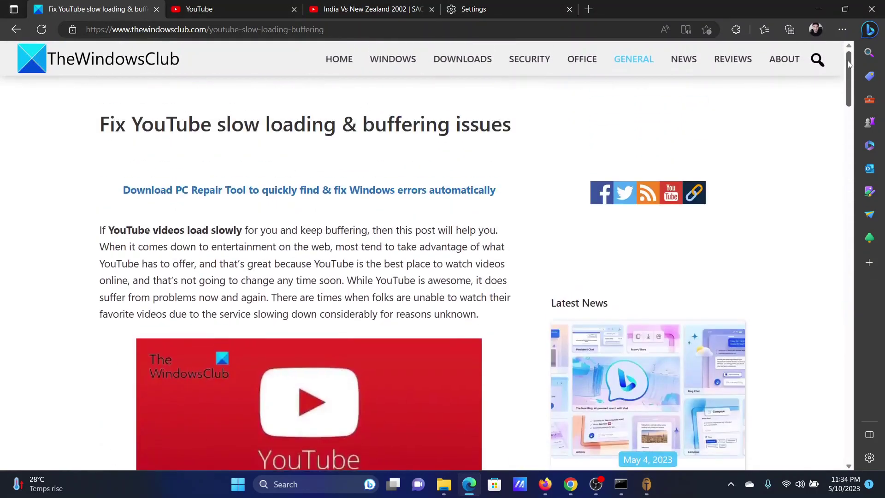